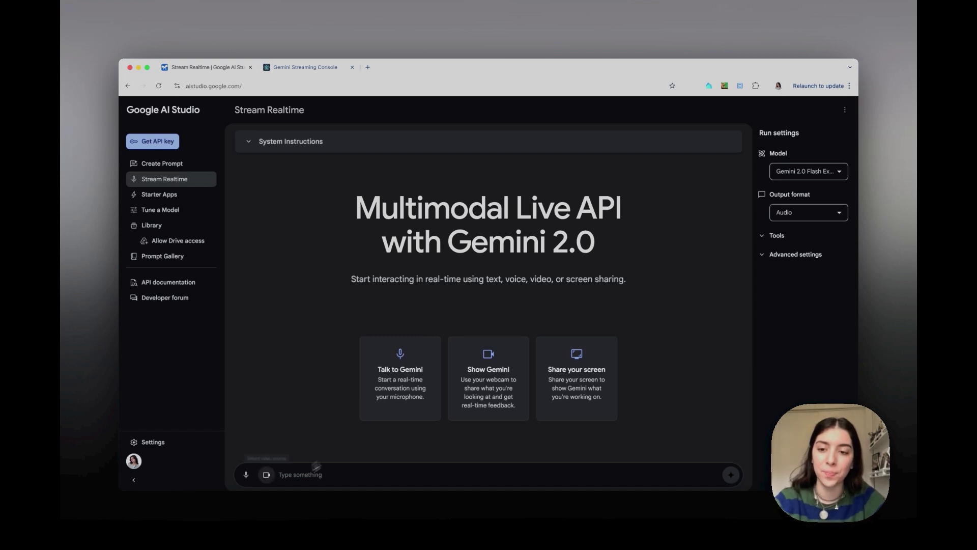
Step: Record and send a short spoken message to Gemini, then bring up GenWeather
{"action": "left_click", "coordinate": [246, 474]}
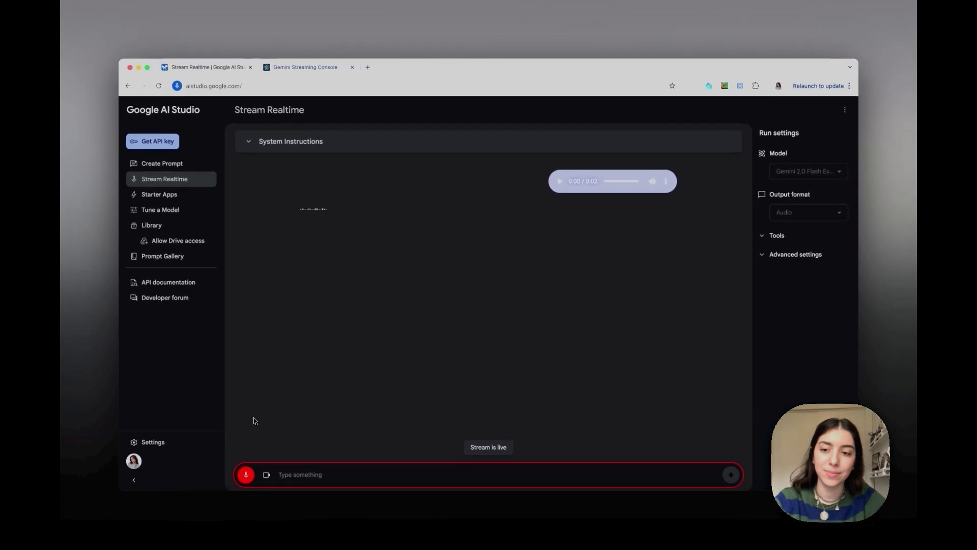
{"action": "left_click", "coordinate": [246, 474]}
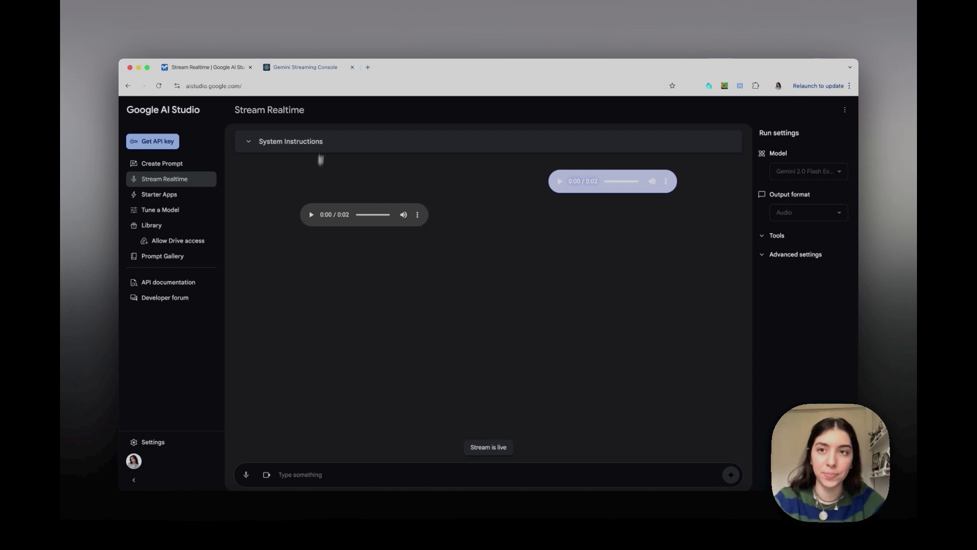
{"action": "left_click", "coordinate": [320, 68]}
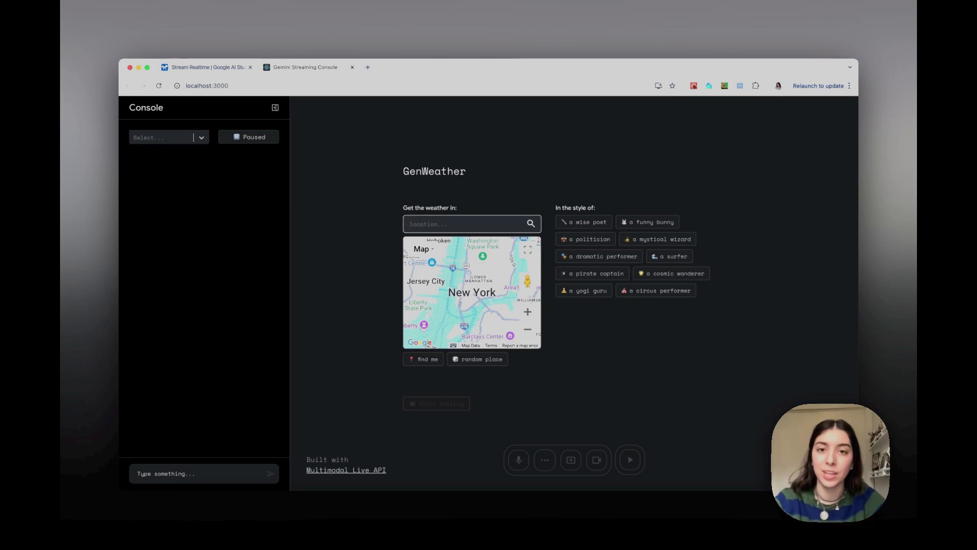
{"action": "type", "text": "LA"}
Step: Pick Los Angeles, CA, USA, choose the circus performer style, and start streaming
{"action": "key", "text": "Down"}
{"action": "key", "text": "Return"}
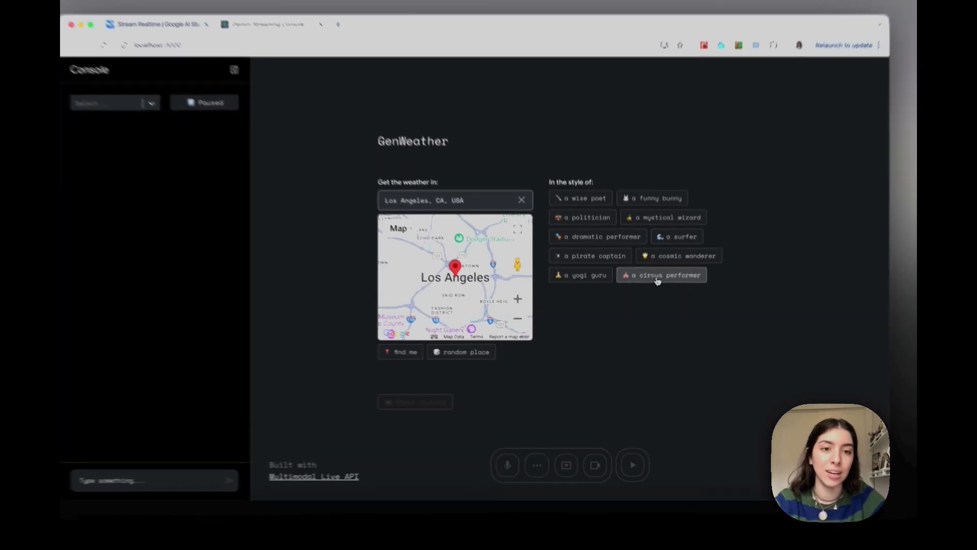
{"action": "left_click", "coordinate": [656, 276]}
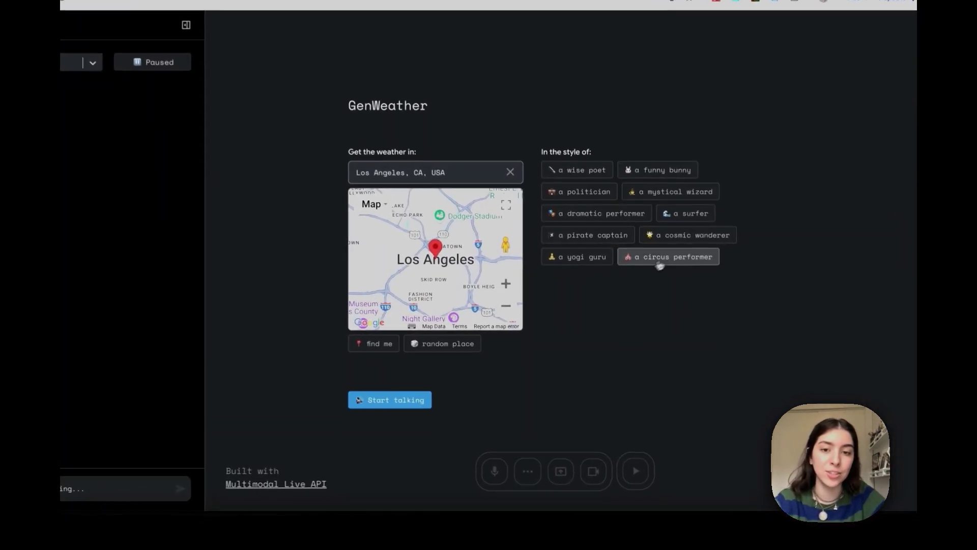
{"action": "left_click", "coordinate": [385, 399]}
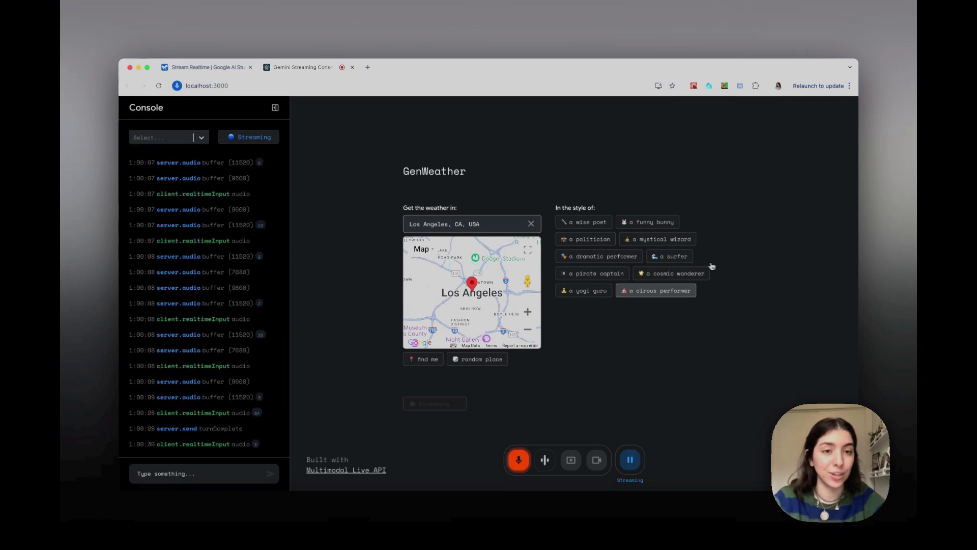
Step: After the circus performer report finishes, switch the Los Angeles report style to surfer
{"action": "left_click", "coordinate": [670, 255]}
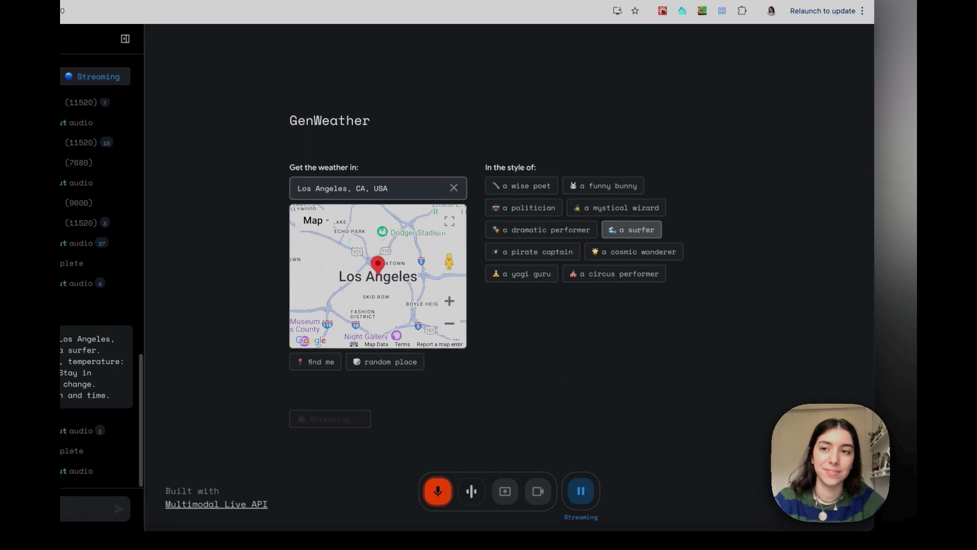